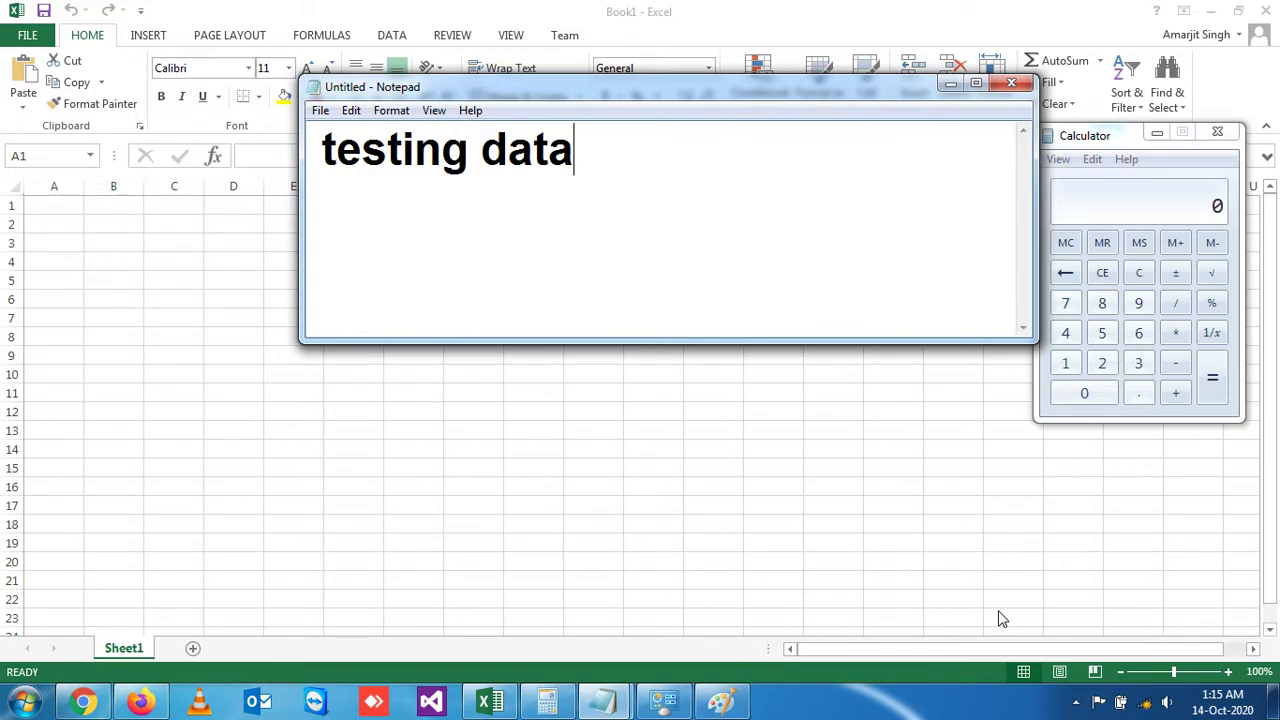
- Toggle the Notepad window between full screen and restored size, and reposition it lower over the spreadsheet
click(975, 84)
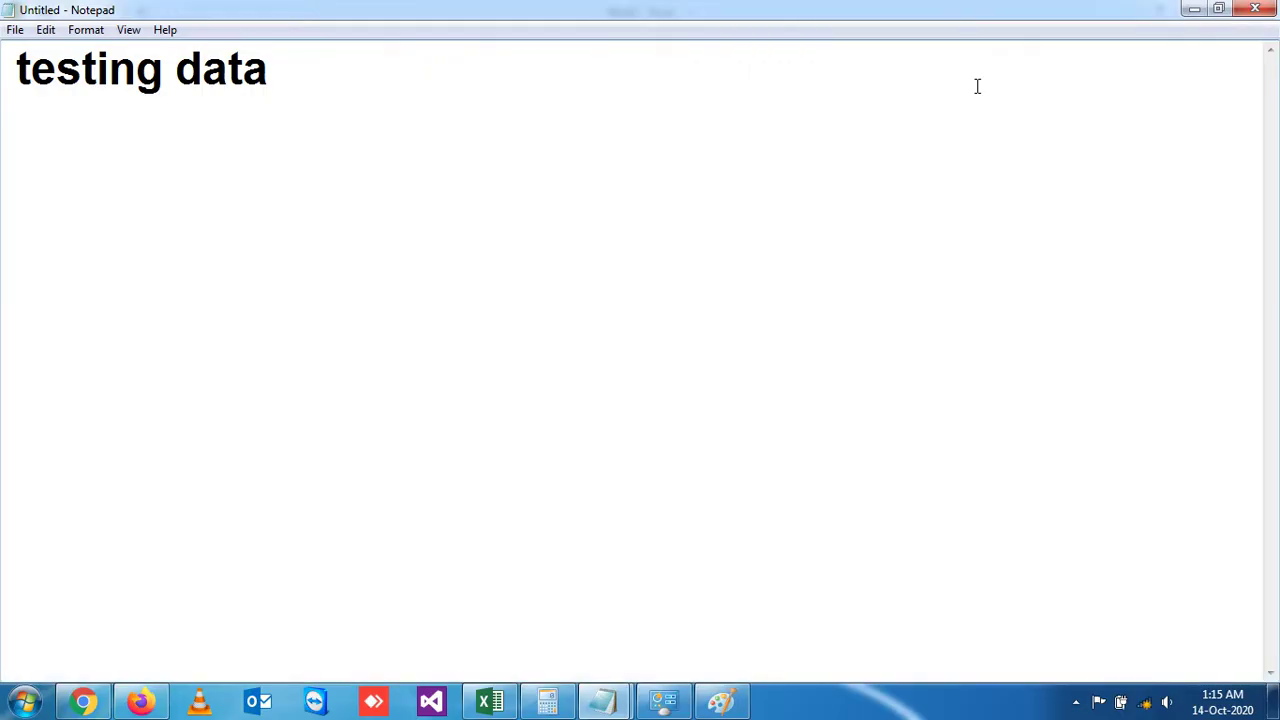
double_click(1140, 17)
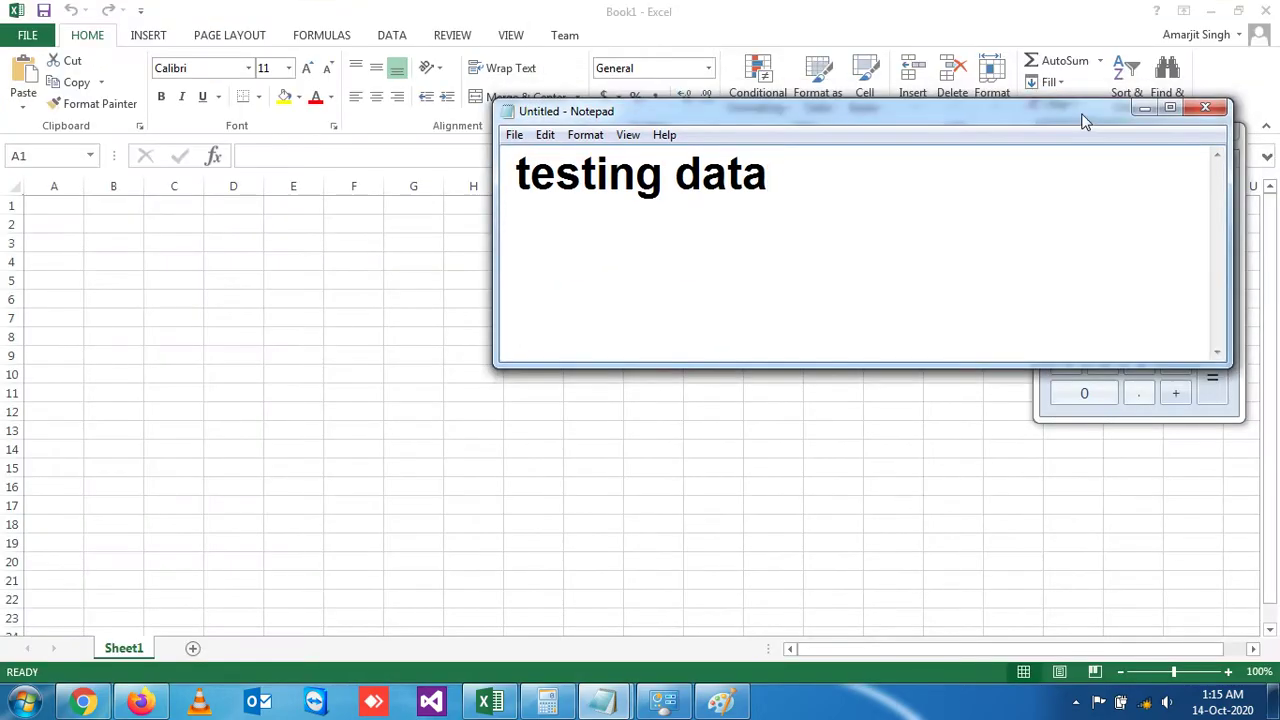
click(1171, 107)
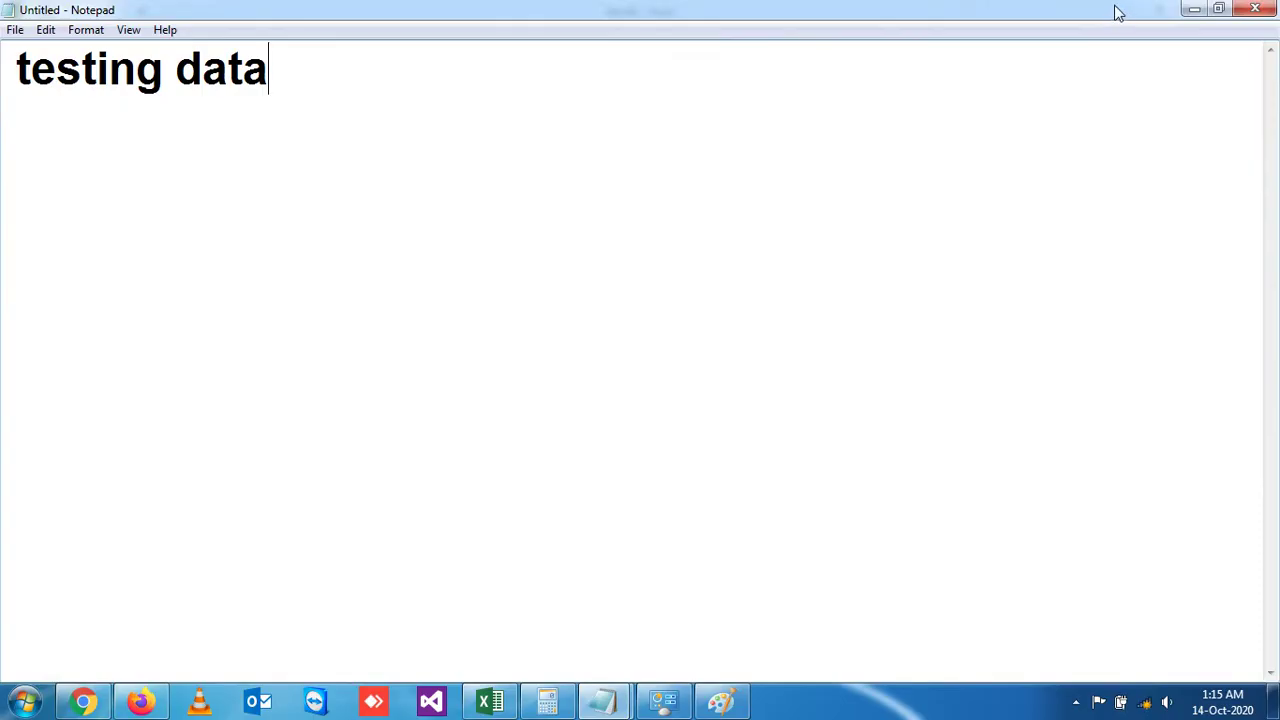
drag(1114, 11, 878, 330)
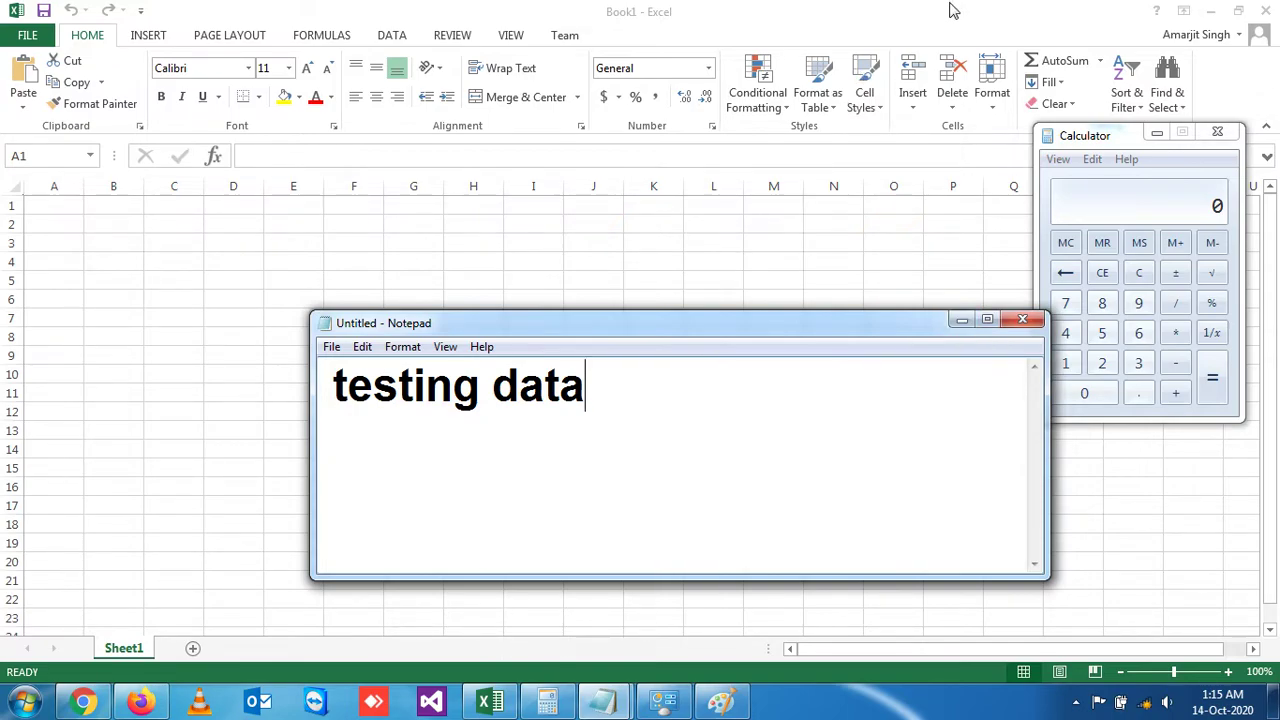
- Shrink the full-screen Excel and Firefox windows to floating windows, and toggle the Chrome window back to full screen
drag(951, 10, 763, 254)
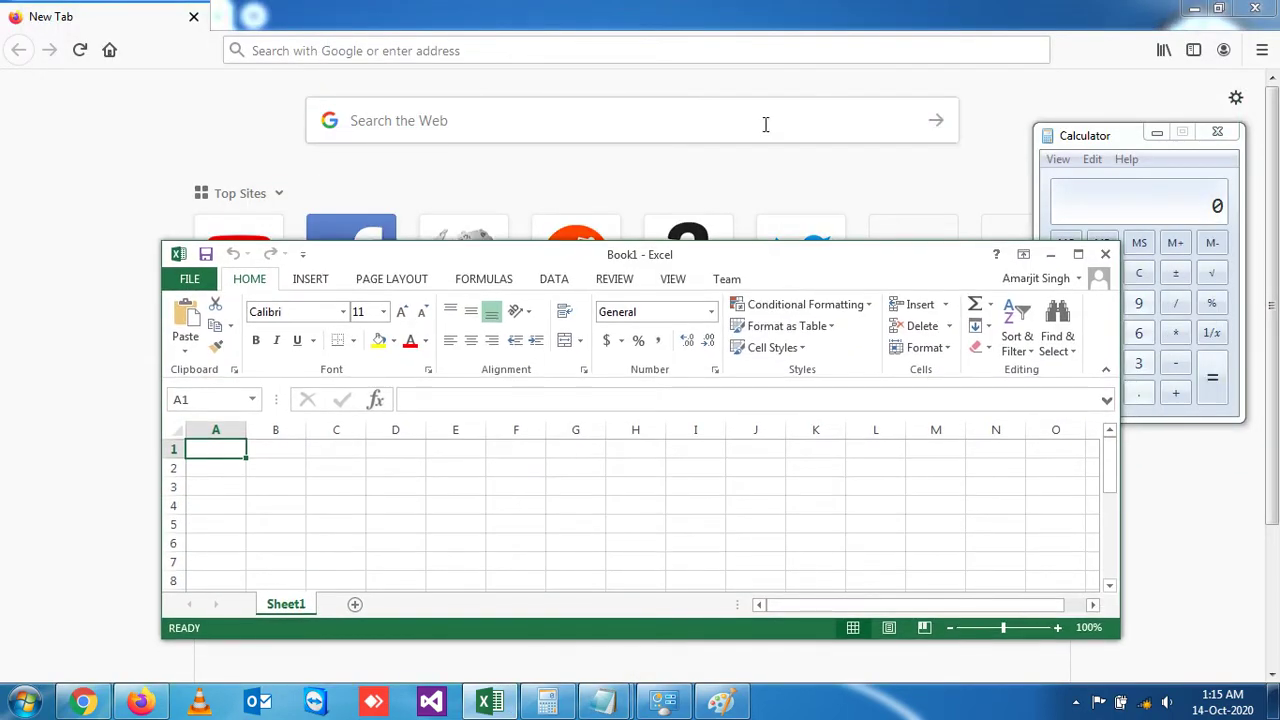
drag(802, 12, 719, 117)
click(768, 8)
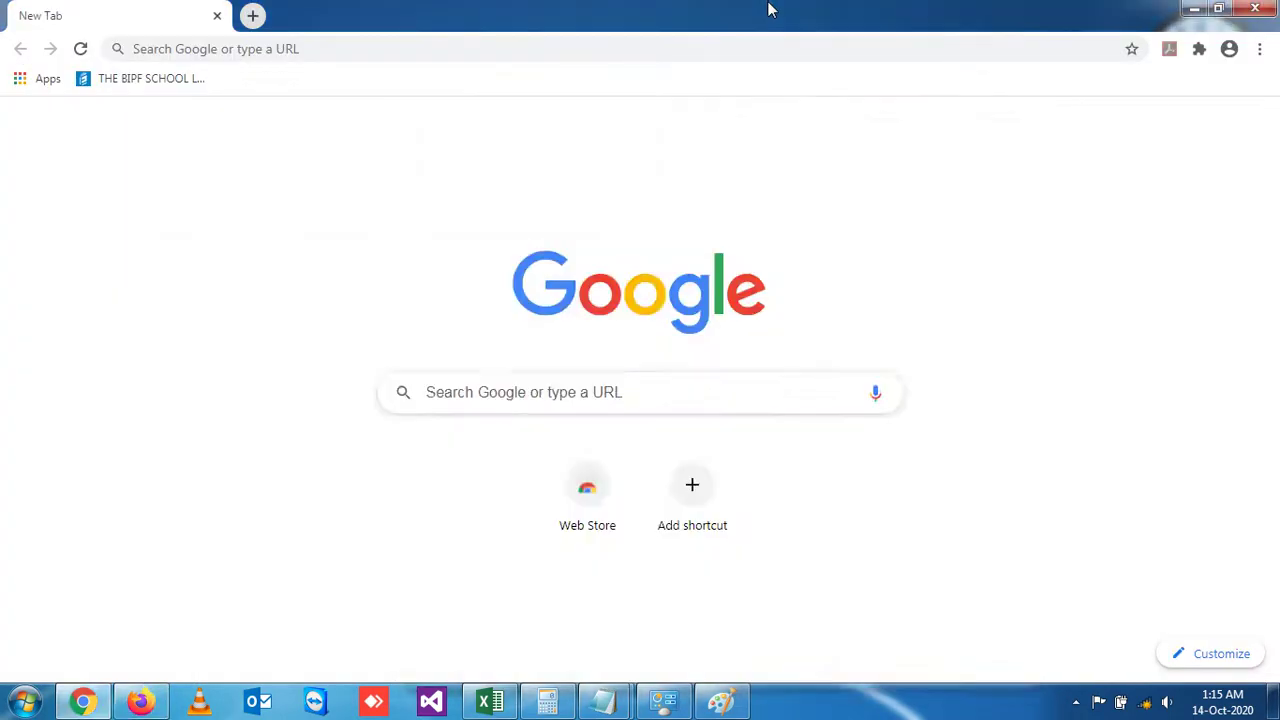
drag(768, 8, 714, 40)
double_click(714, 40)
- Bring the Excel workbook to the front at full screen, and minimize both the Excel and Chrome windows
click(489, 700)
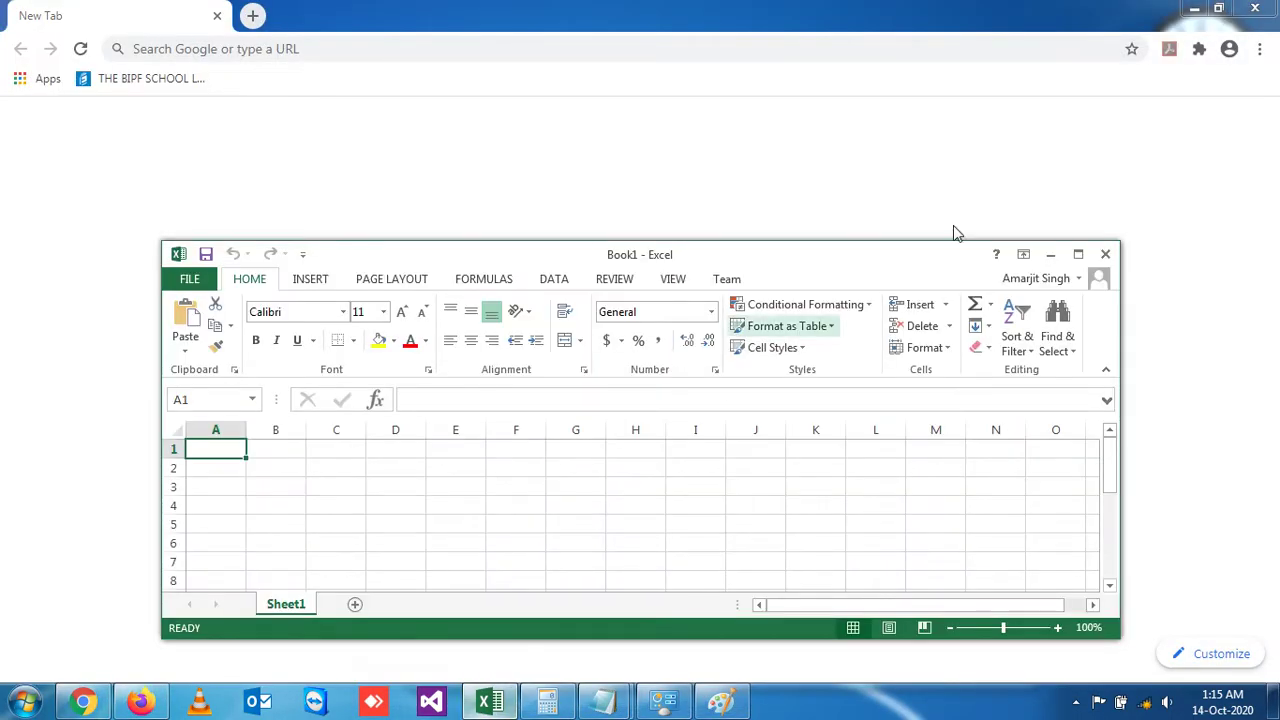
click(1078, 254)
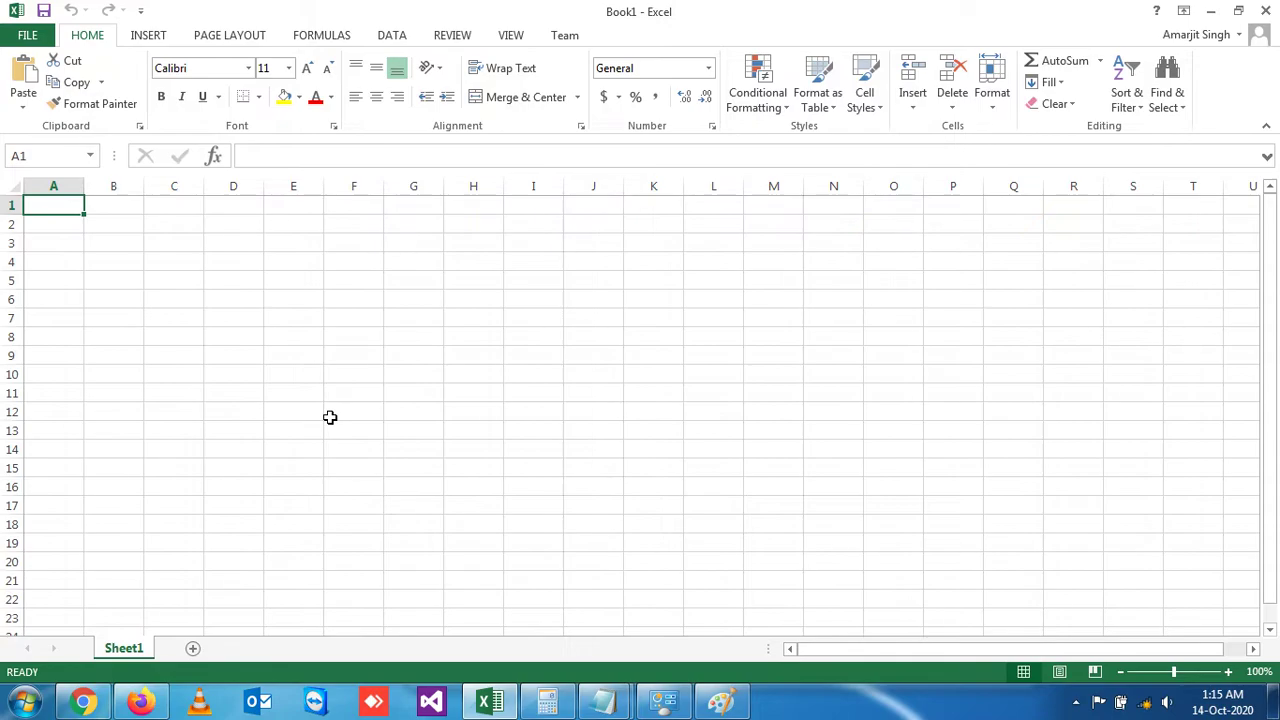
click(1210, 14)
click(1208, 12)
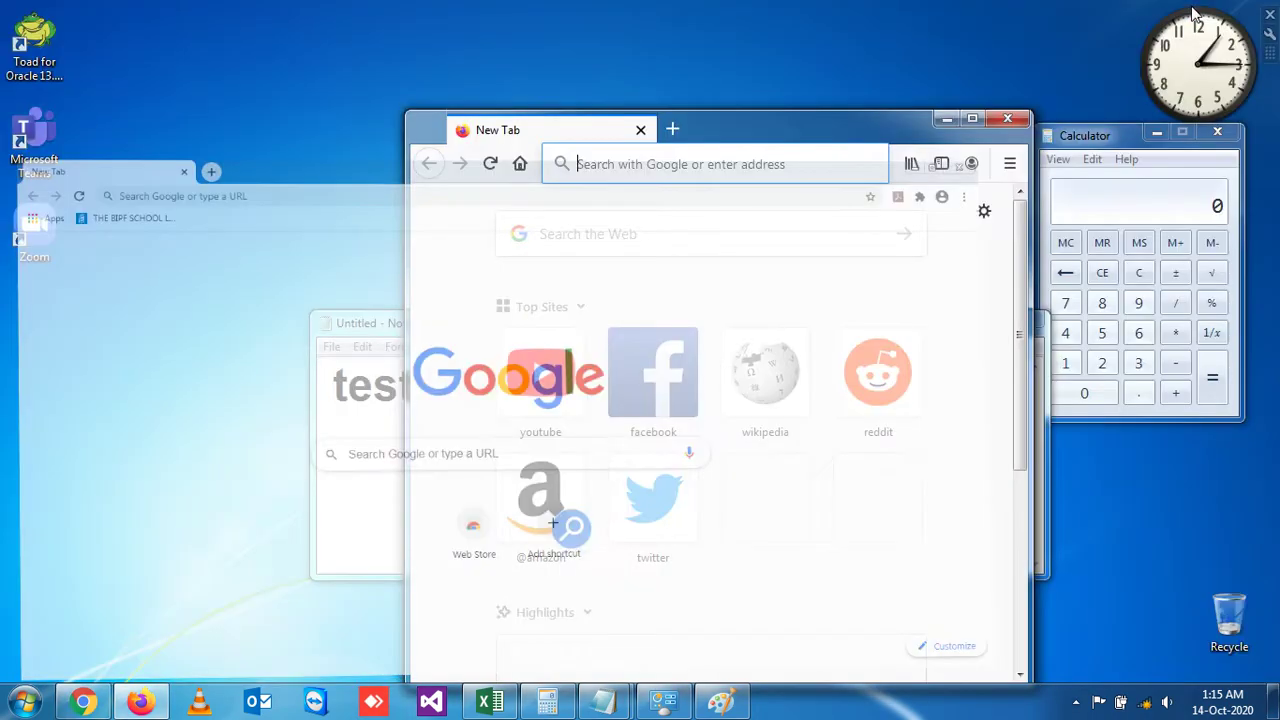
- Toggle the Firefox window between full screen and restored size, and minimize it
click(972, 120)
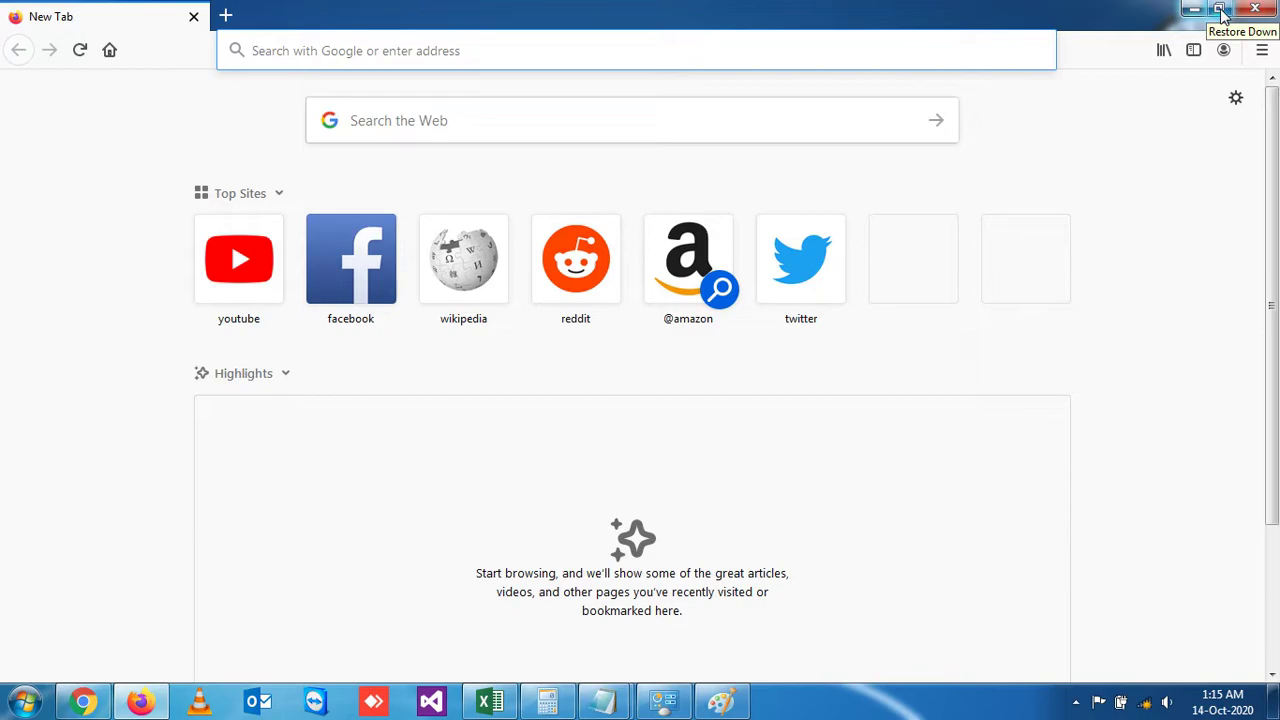
click(1218, 9)
click(970, 128)
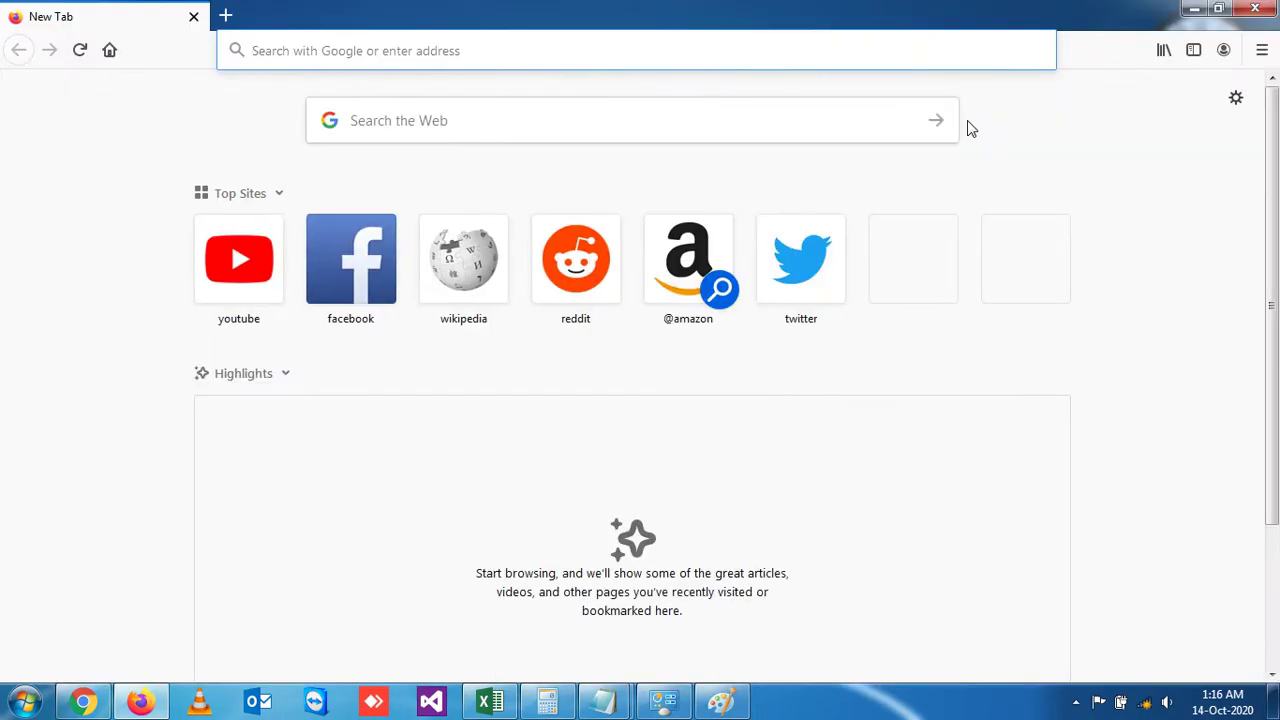
click(1194, 9)
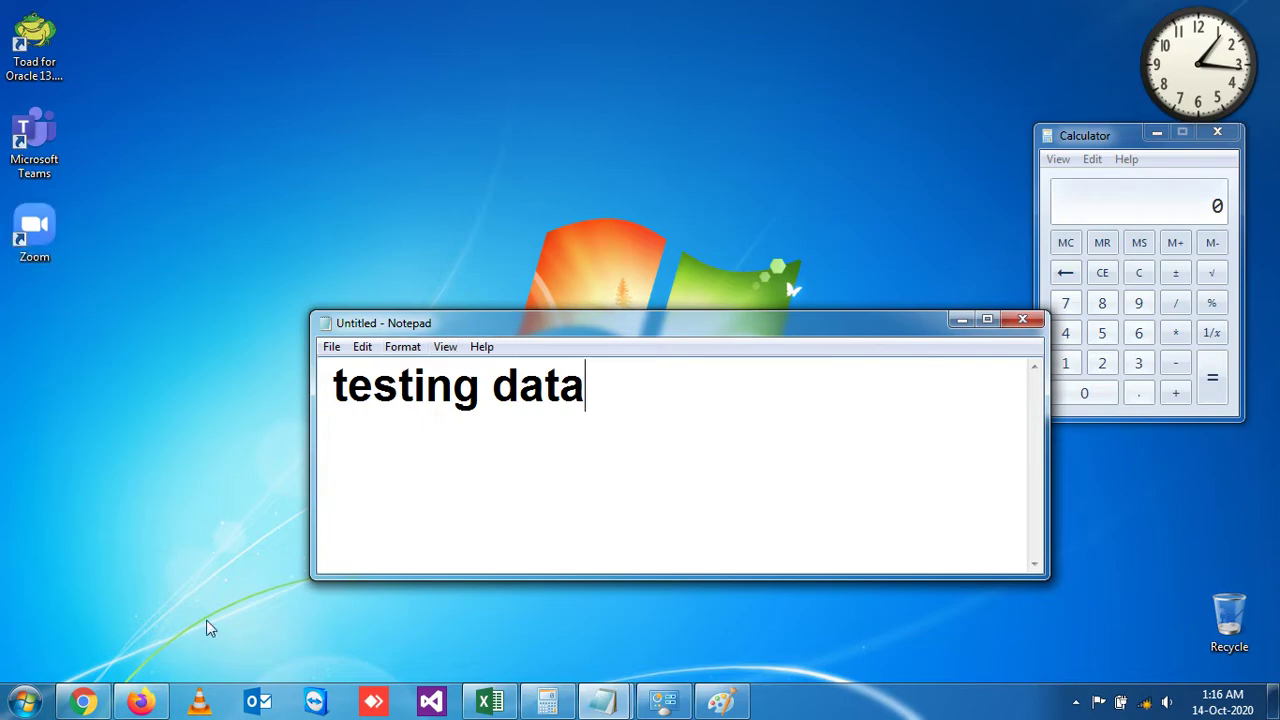
- Bring the Chrome and Firefox windows back on screen, and switch to the keyboard picture in Paint at full screen
click(110, 706)
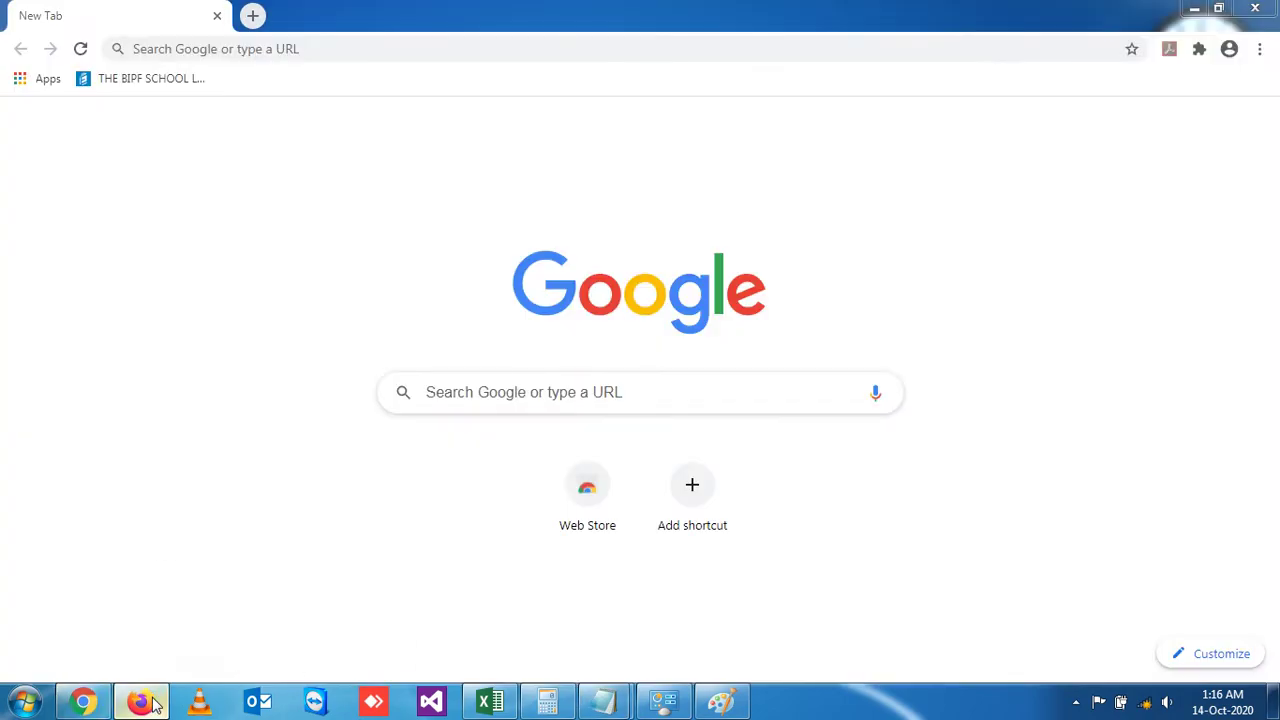
click(141, 702)
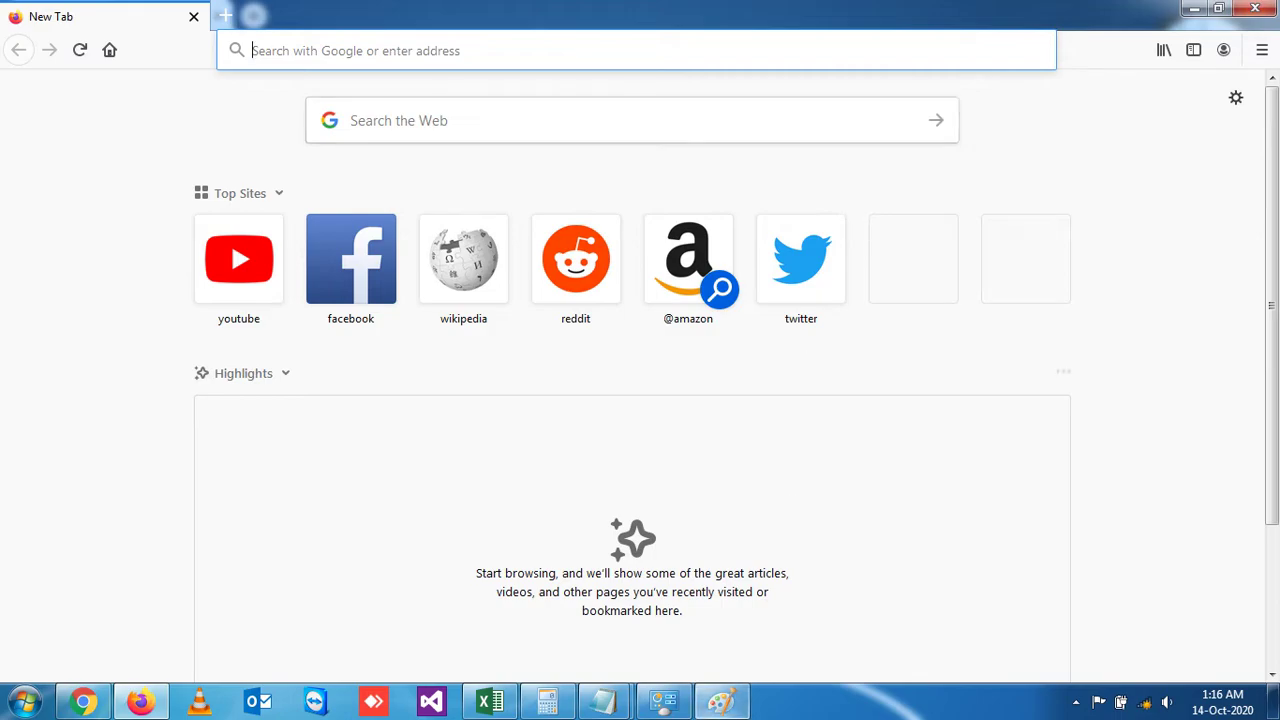
click(721, 701)
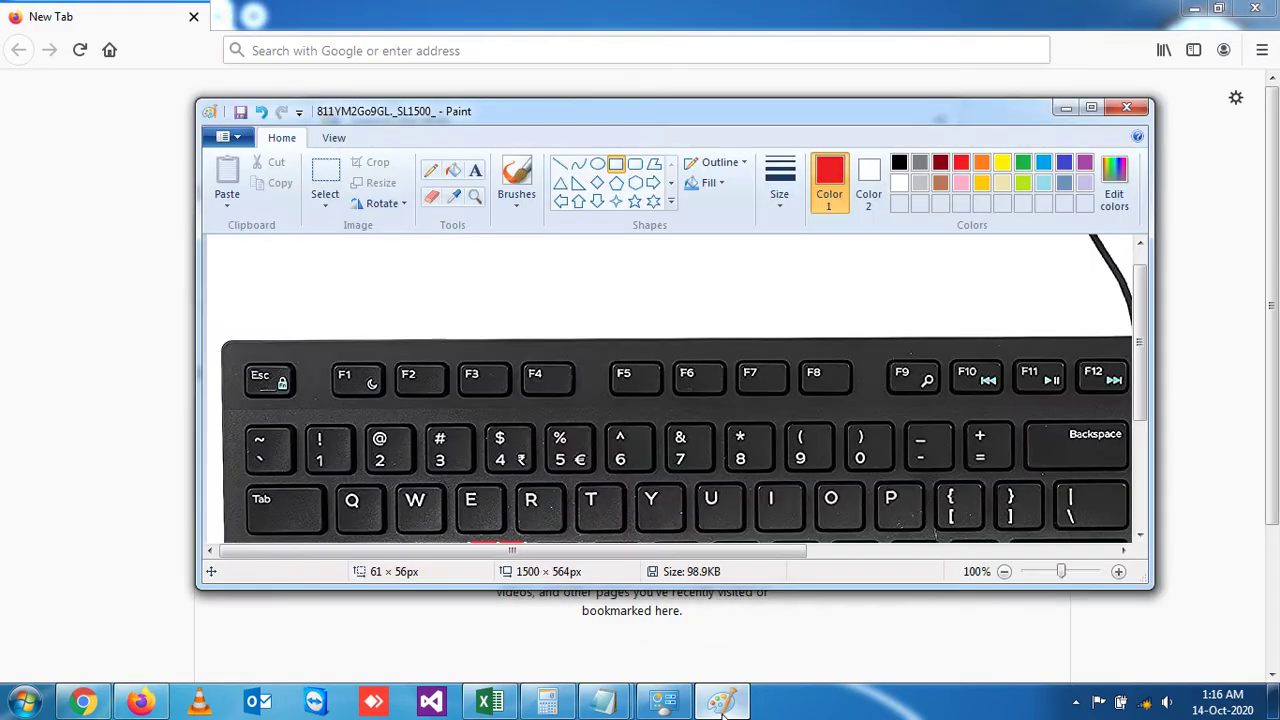
click(1091, 107)
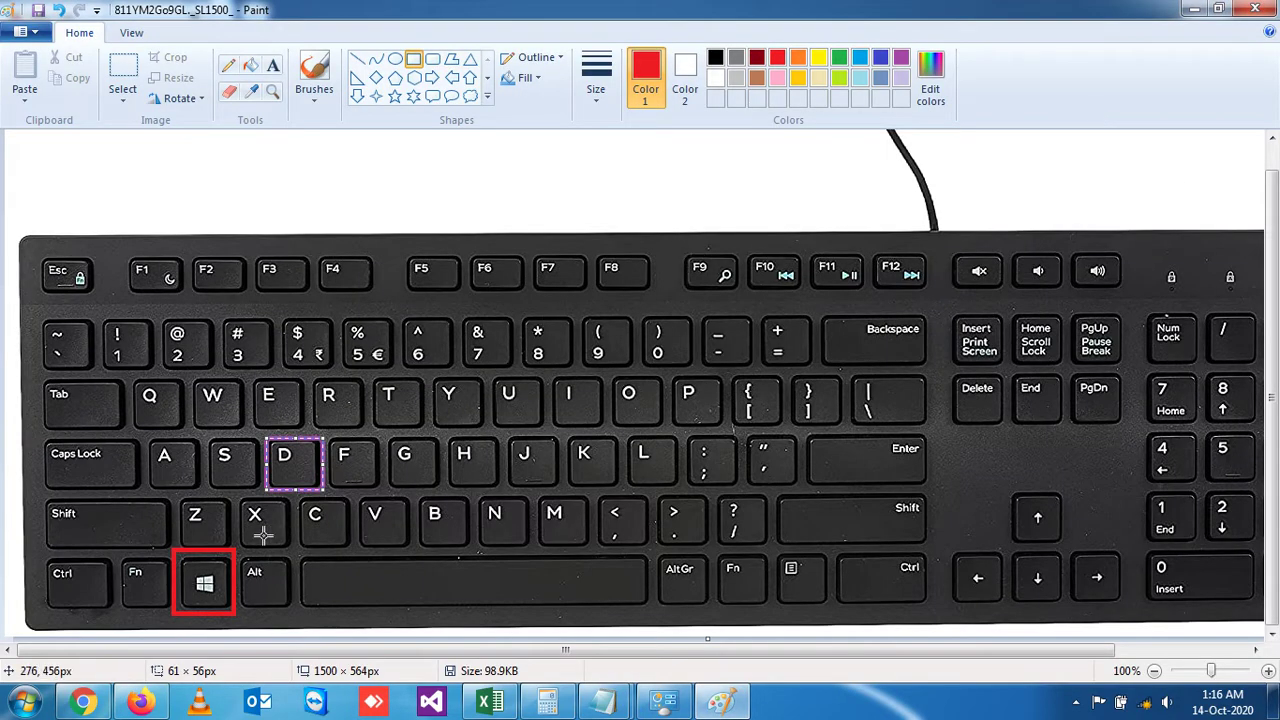
- Undo the existing key highlights and draw new red rectangles around the Windows key and the D key, the latter about 57 × 67 px
key(ctrl+z)
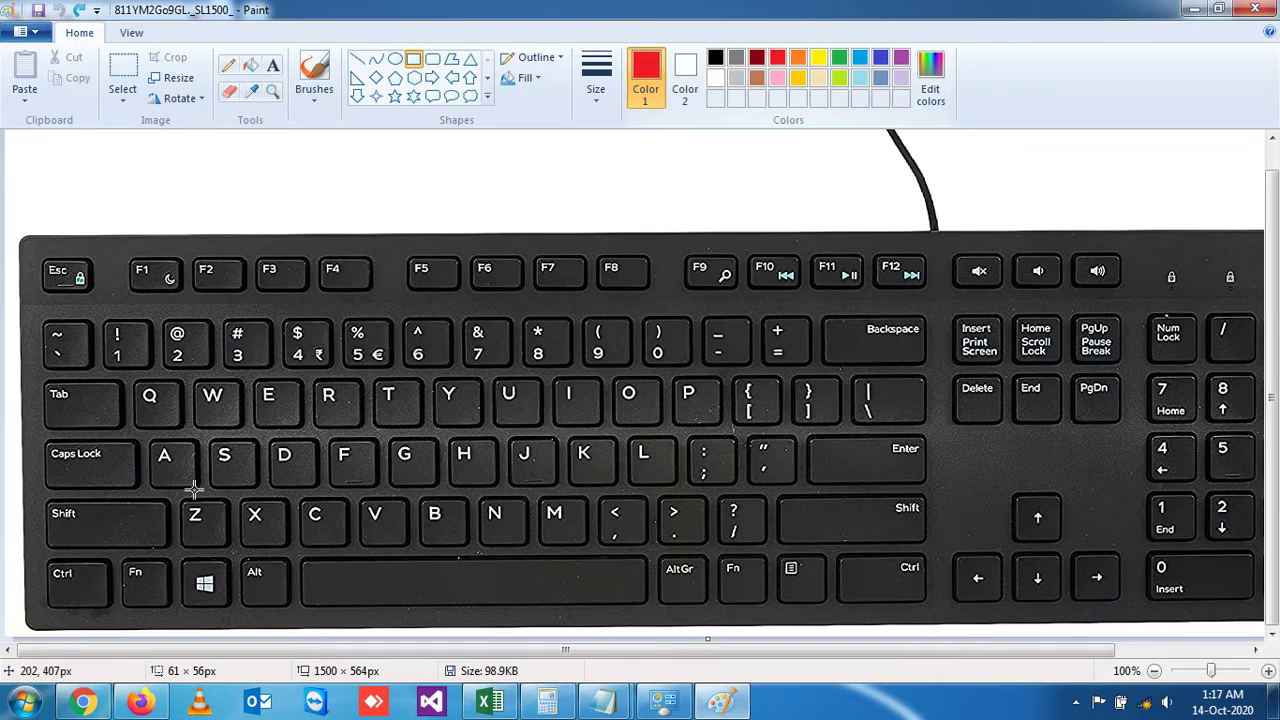
drag(176, 557, 236, 618)
drag(268, 433, 325, 498)
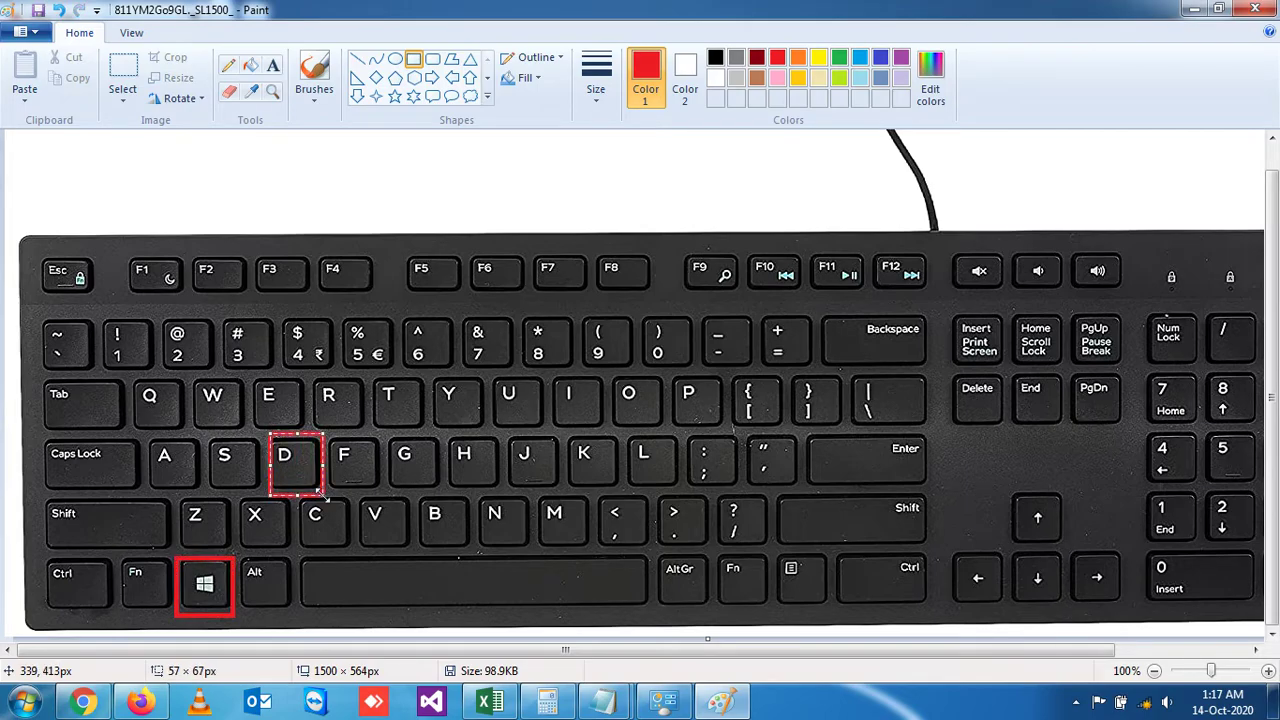
- Shrink the Paint and Firefox windows to floating windows, and bring Paint to the front with the two highlighted keys in view
click(1218, 10)
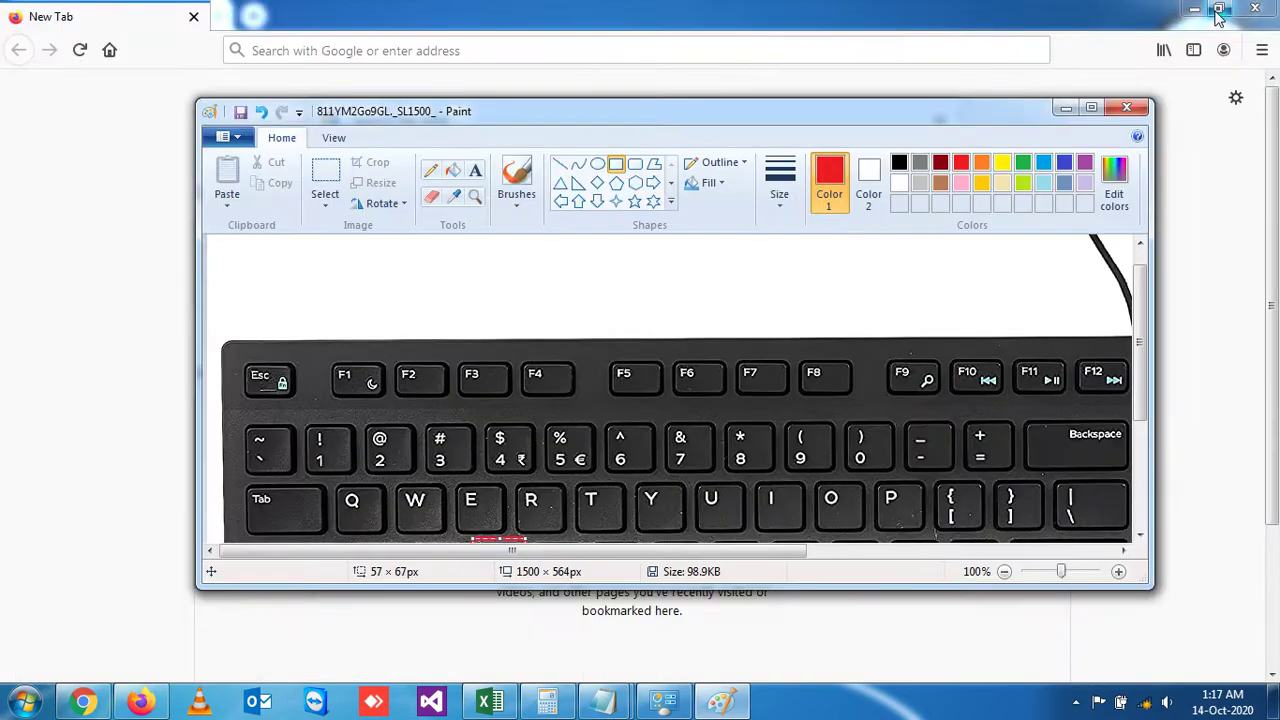
mouse_move(1129, 19)
mouse_down()
mouse_move(1085, 20)
mouse_move(1090, 58)
mouse_up()
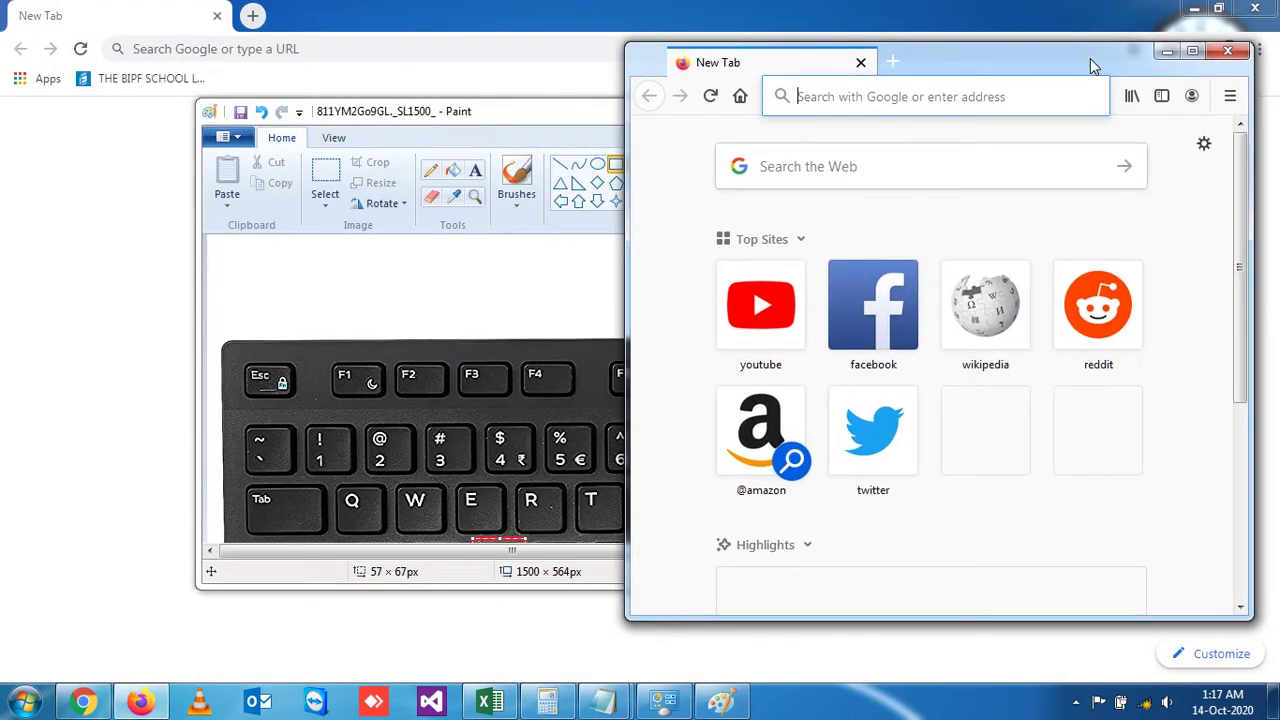
click(613, 105)
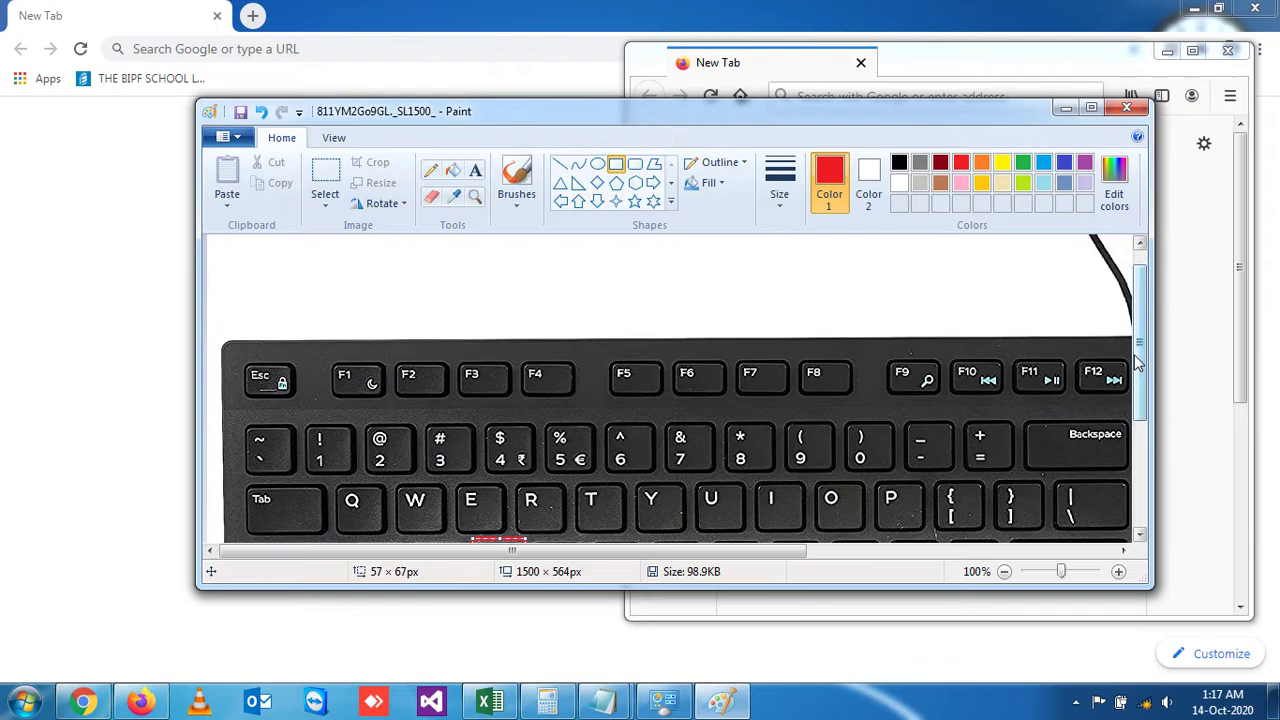
drag(1140, 335, 1143, 446)
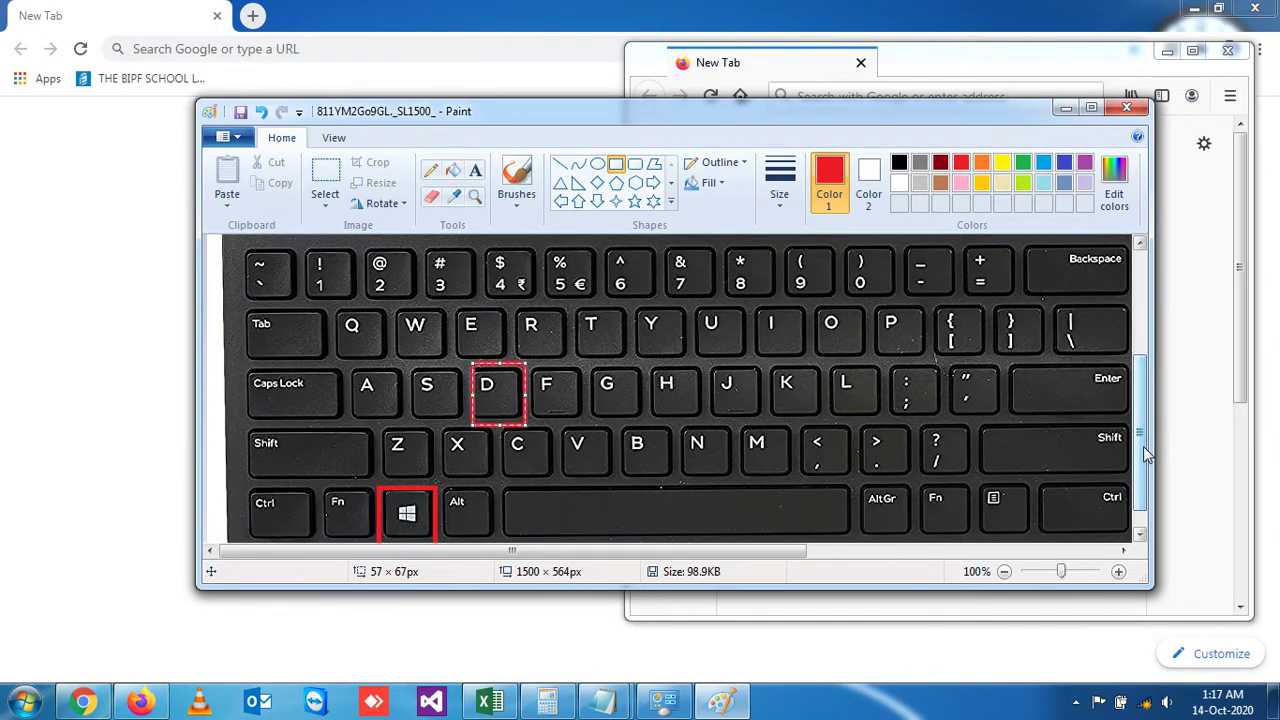
- Show the desktop, and with the windows back on screen, shrink the Chrome window and maximize Paint
key(super+d)
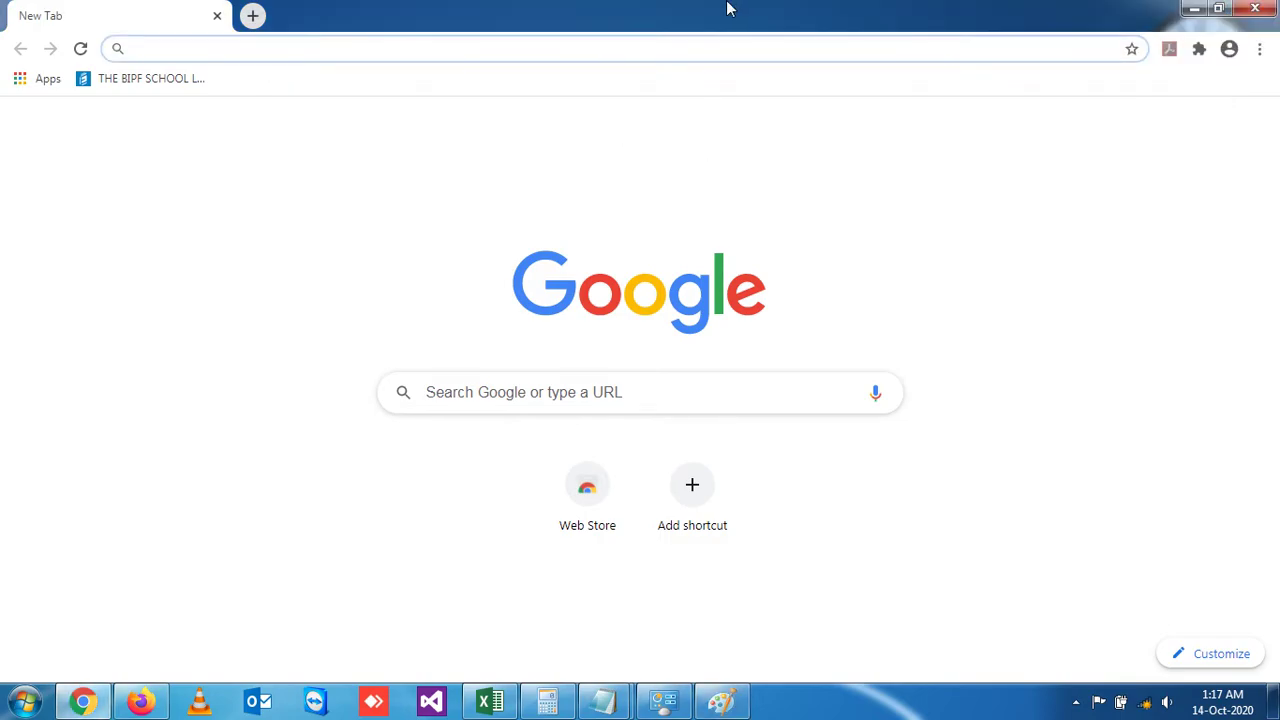
mouse_move(729, 6)
mouse_down()
mouse_move(676, 161)
mouse_move(153, 203)
mouse_up()
double_click(648, 122)
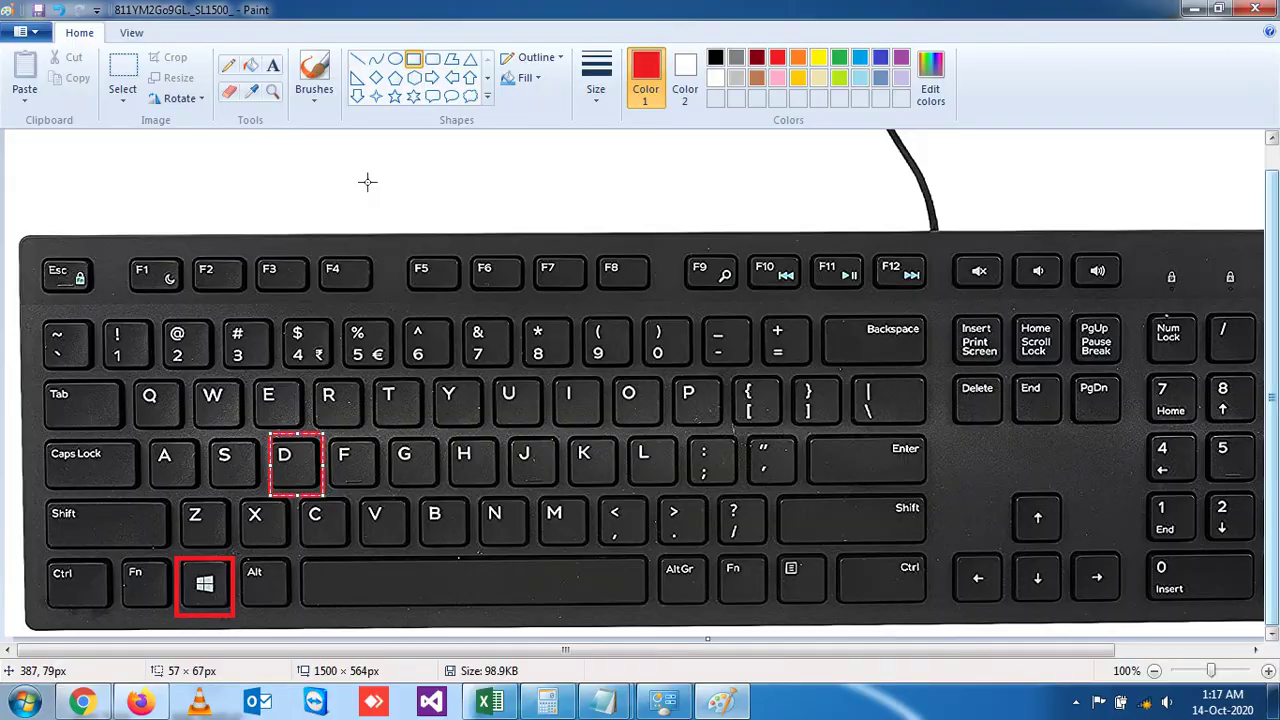
- Show the desktop and bring all the windows back, and switch to the Notepad window with the show-desktop shortcut notes
key(super+d)
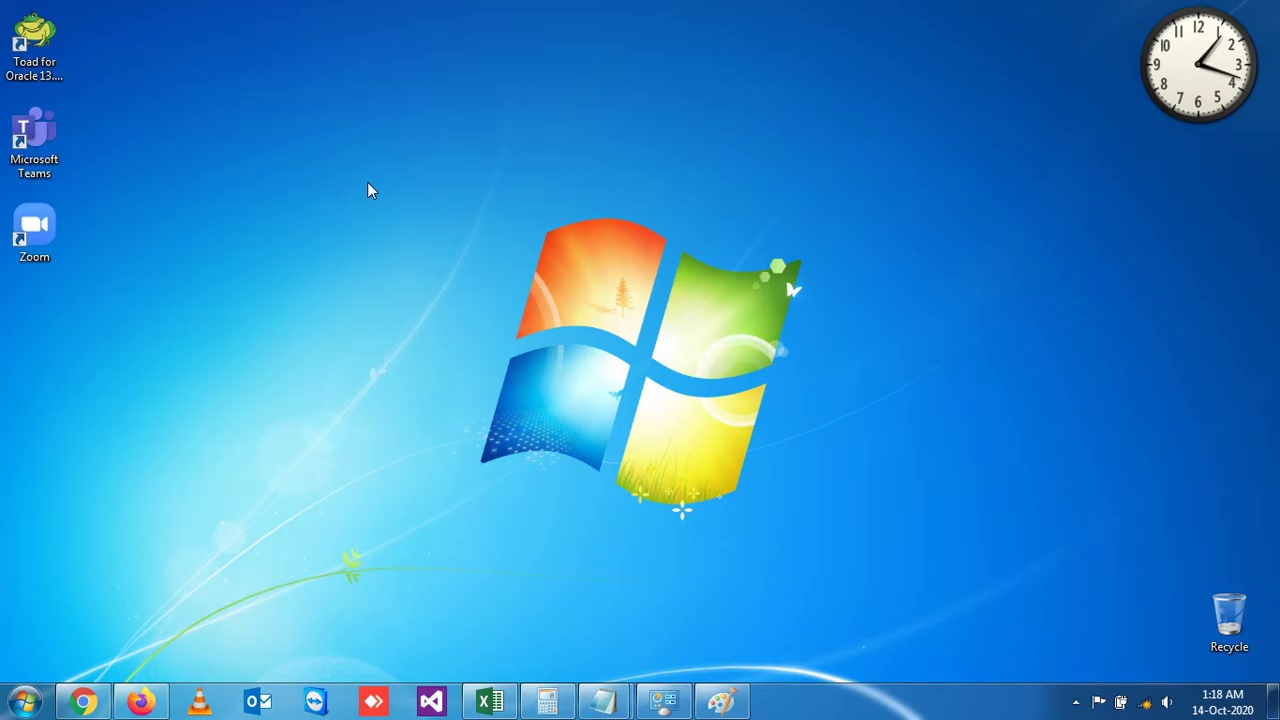
key(super+d)
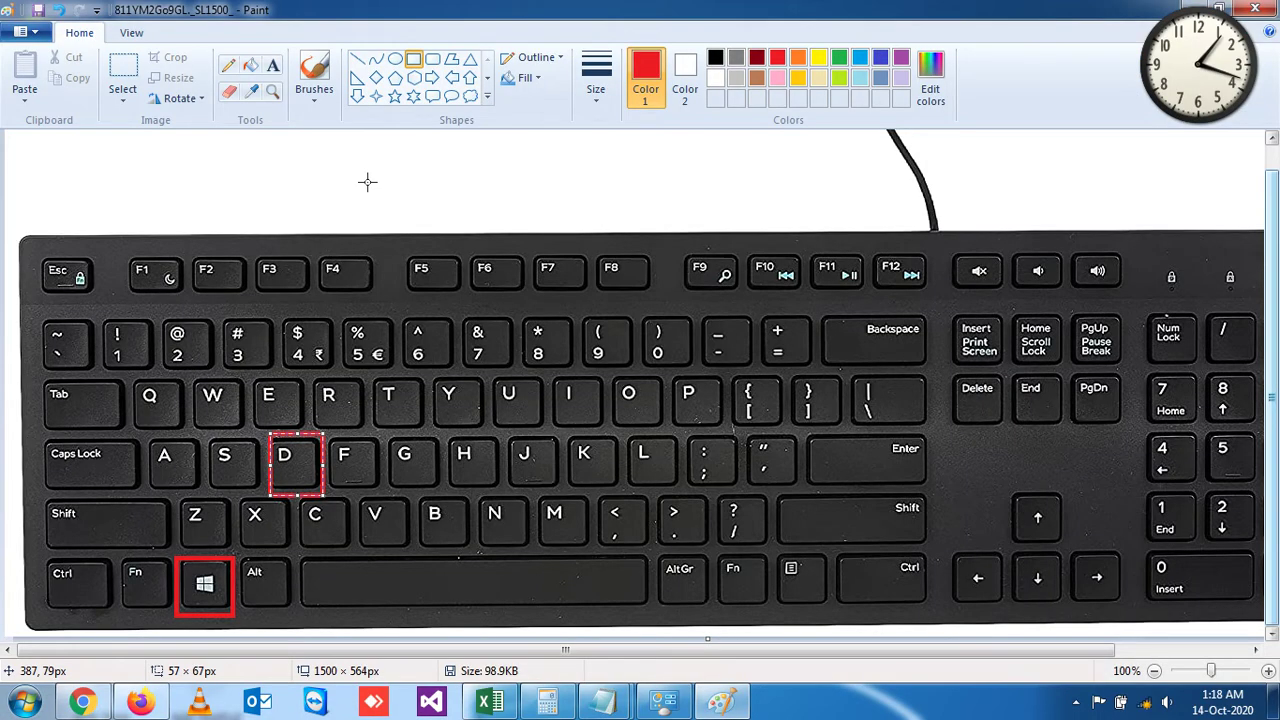
mouse_move(603, 702)
click(727, 590)
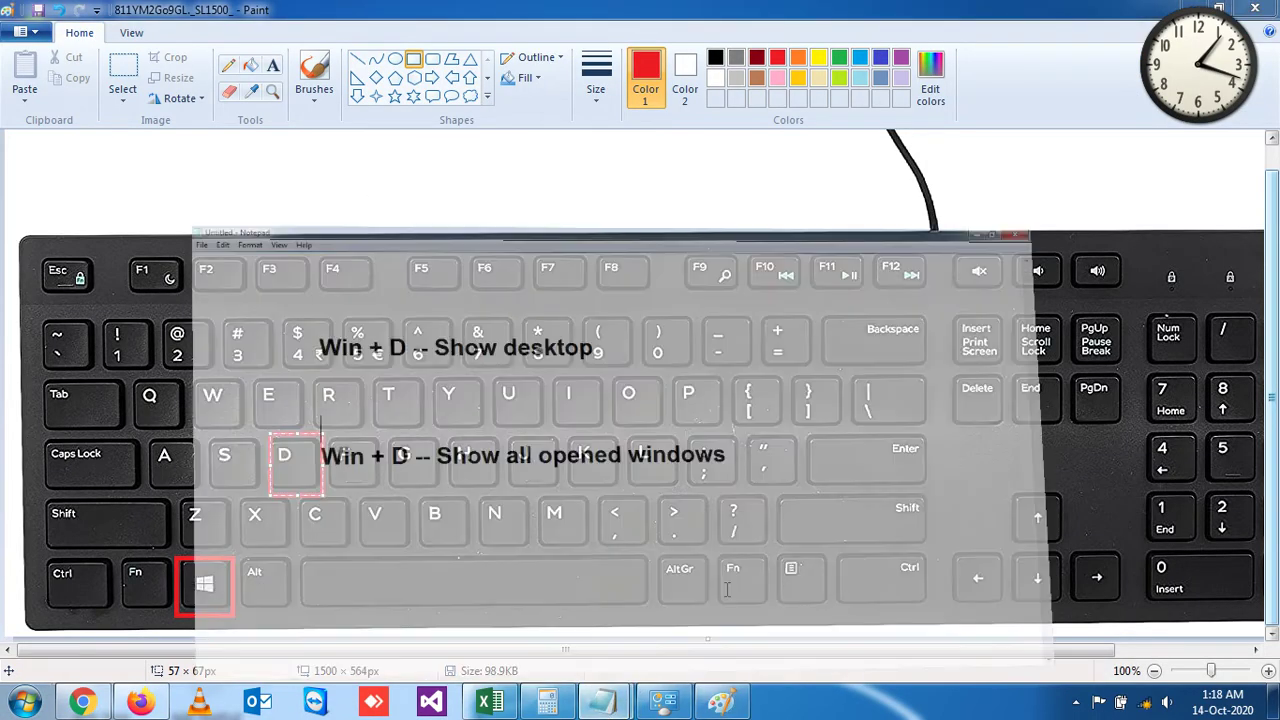